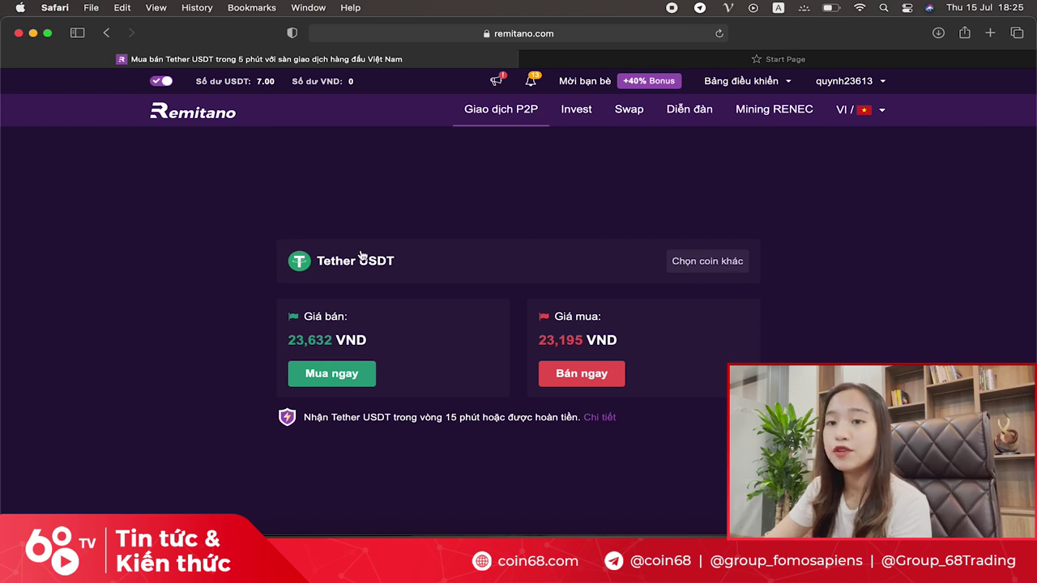
Step: Sell the full 7 USDT to the top offer at 23,195.70 VND/USDT for 162,369 VND
click(589, 378)
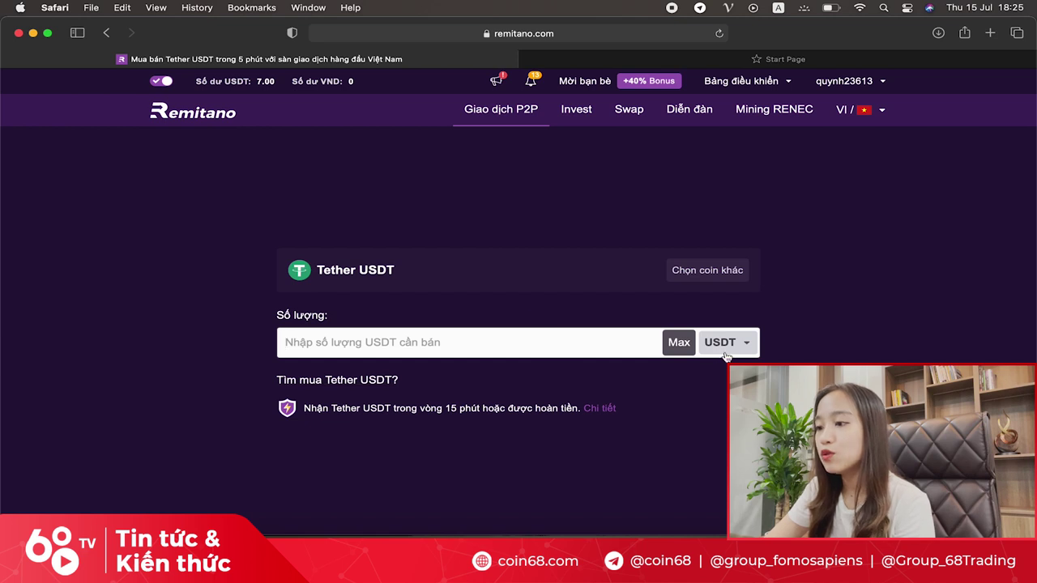
click(685, 346)
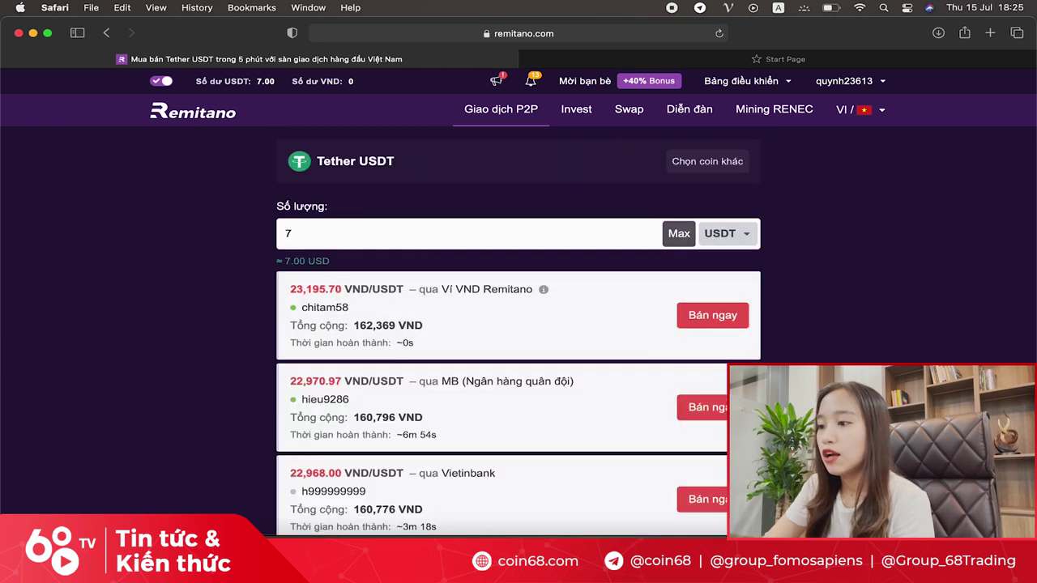
scroll(518, 324, down, 1)
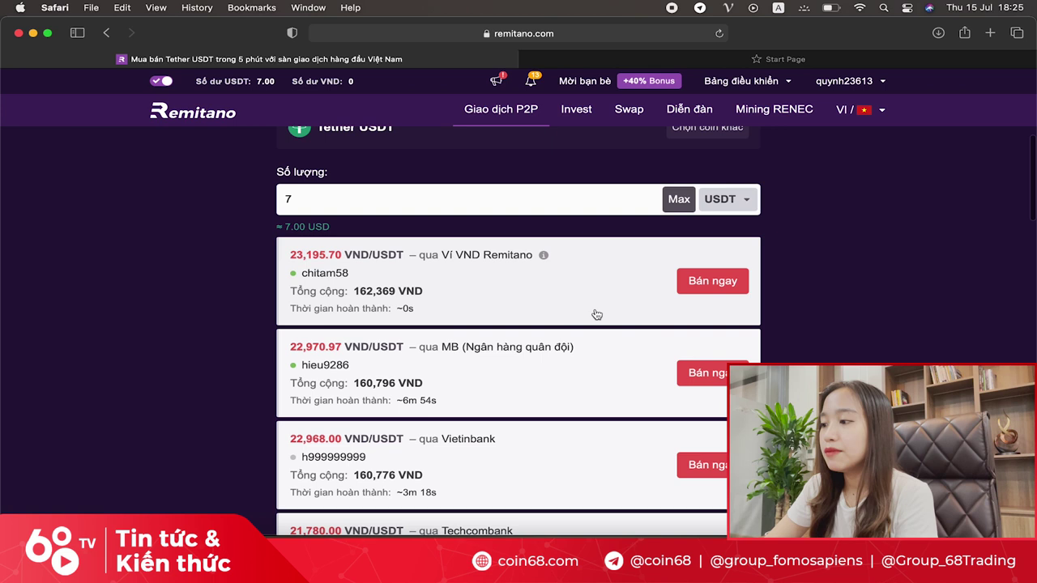
scroll(711, 285, up, 1)
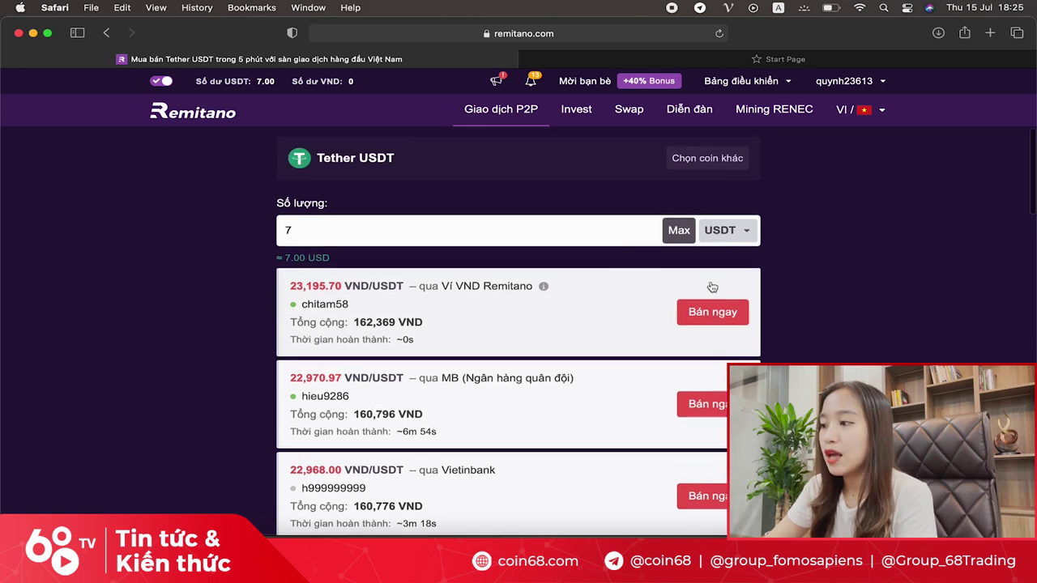
click(717, 314)
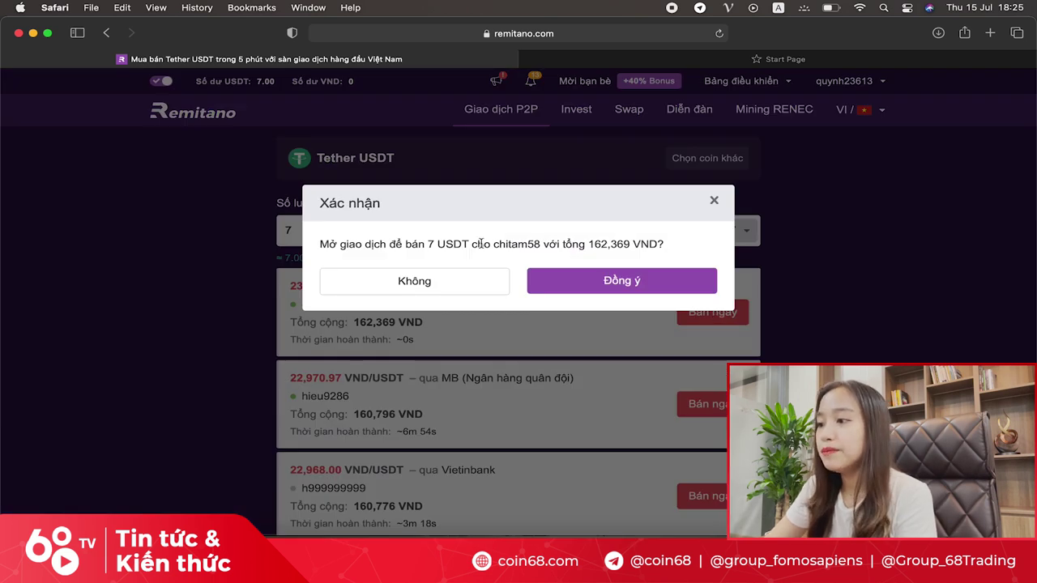
click(602, 284)
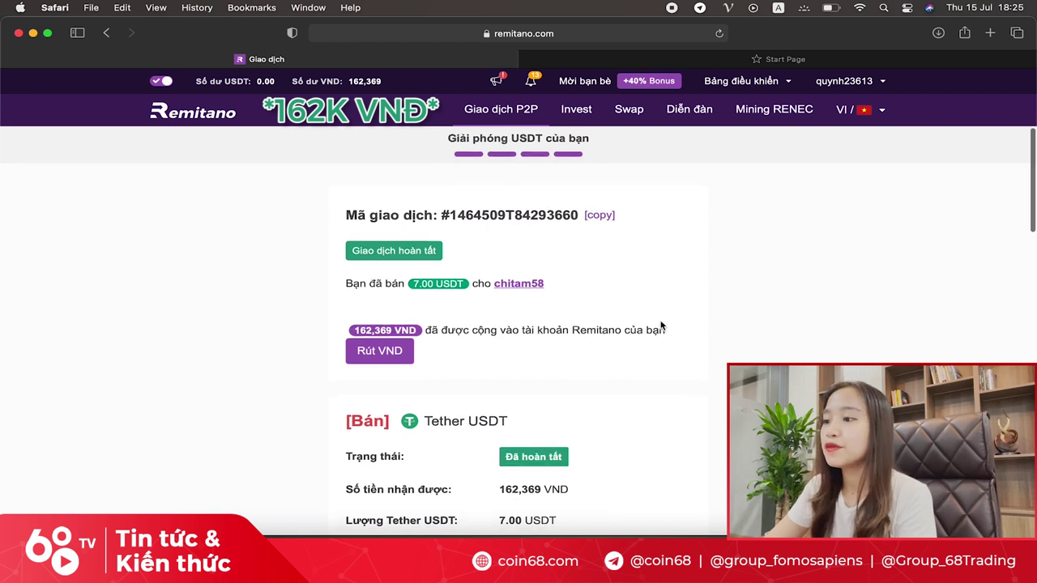
Step: Try withdrawing the newly credited VND from the completed trade page
scroll(681, 324, down, 5)
scroll(697, 328, up, 5)
scroll(702, 329, down, 1)
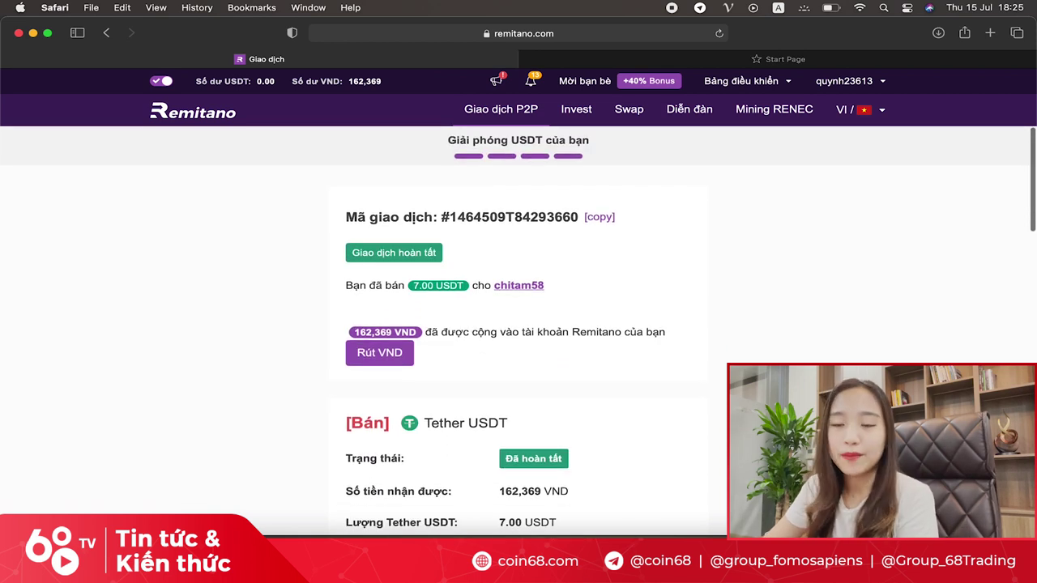
click(393, 361)
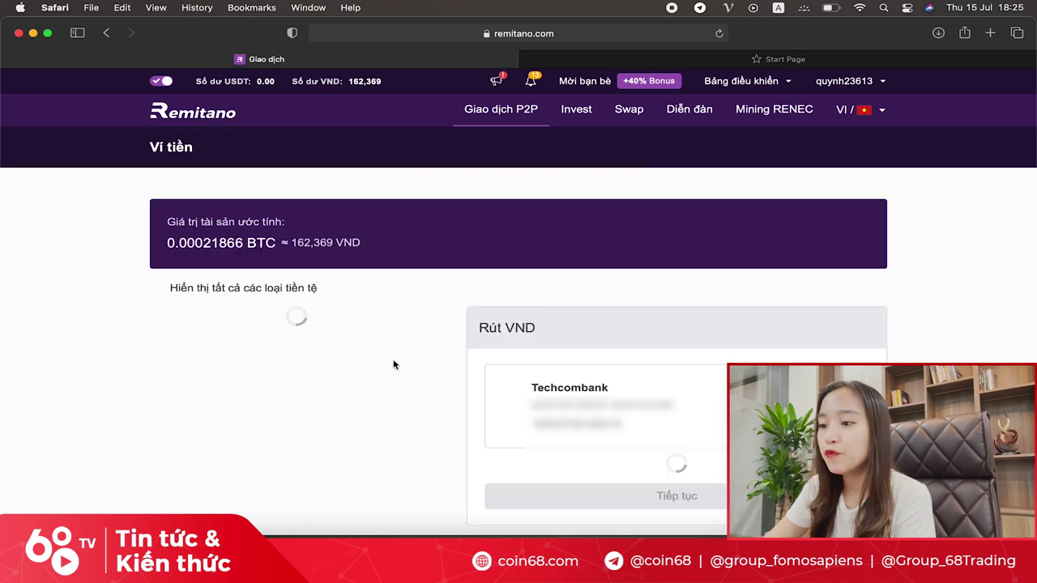
scroll(437, 357, down, 3)
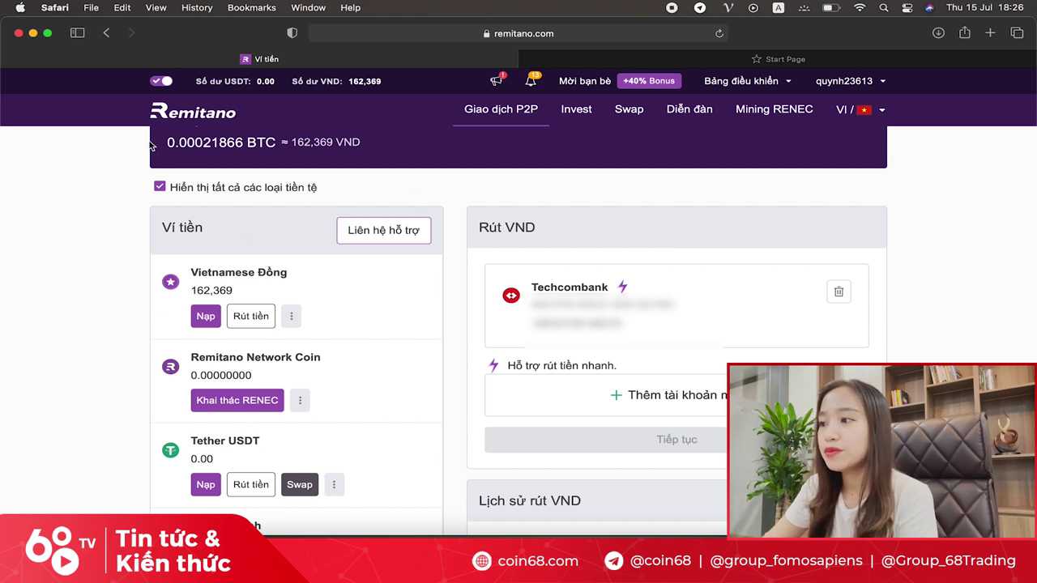
Step: Go to the wallet page and start a withdrawal from the Vietnamese Đồng wallet
click(224, 120)
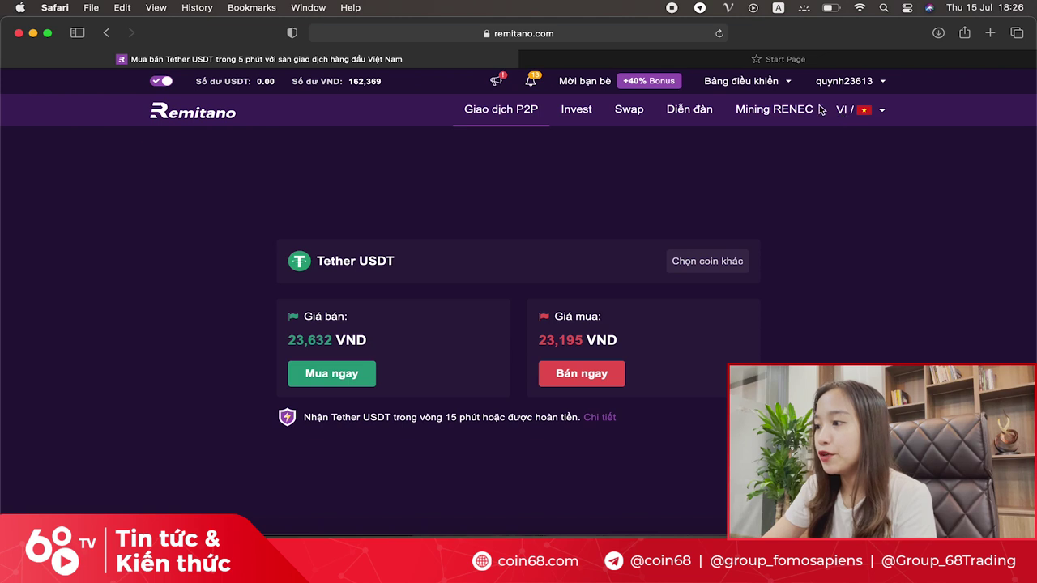
mouse_move(747, 87)
click(721, 162)
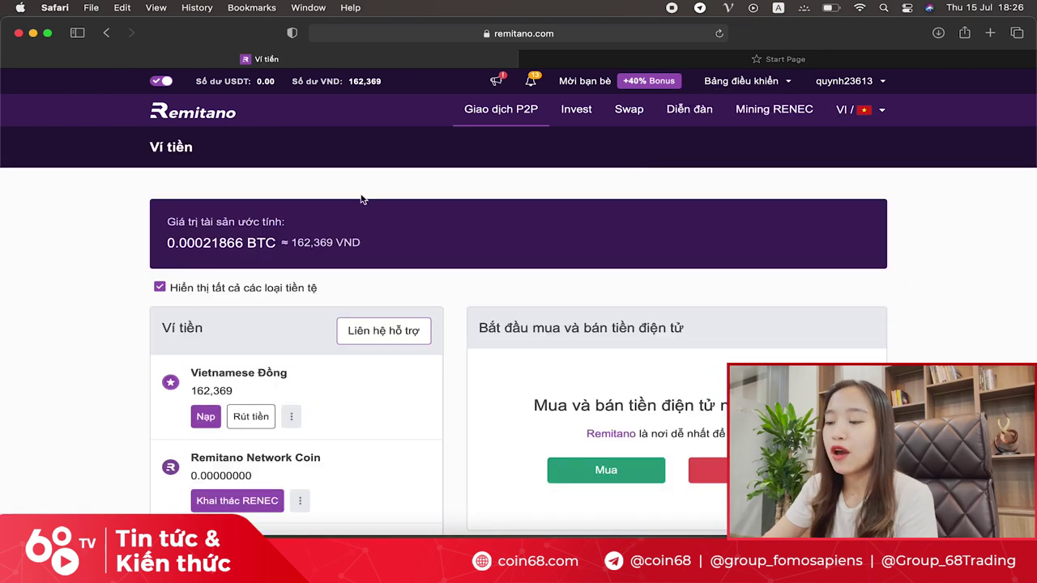
scroll(430, 366, down, 1)
scroll(429, 365, down, 1)
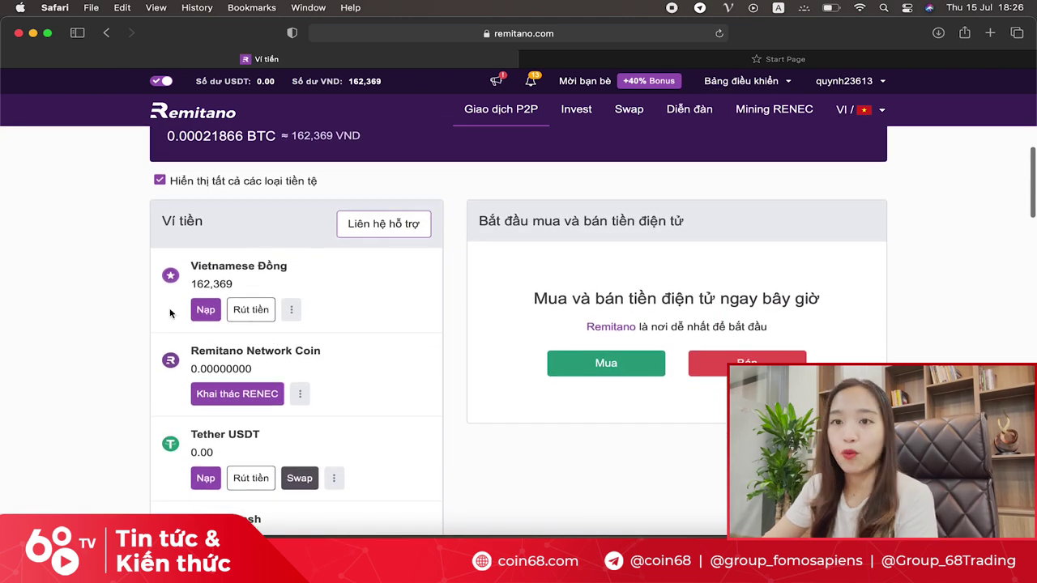
click(250, 309)
scroll(365, 322, up, 1)
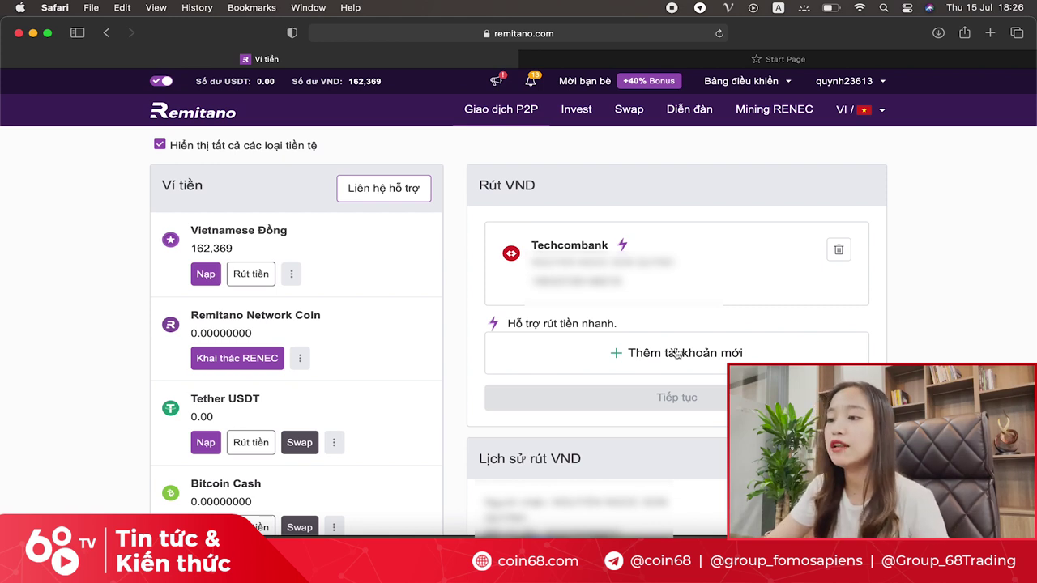
click(676, 353)
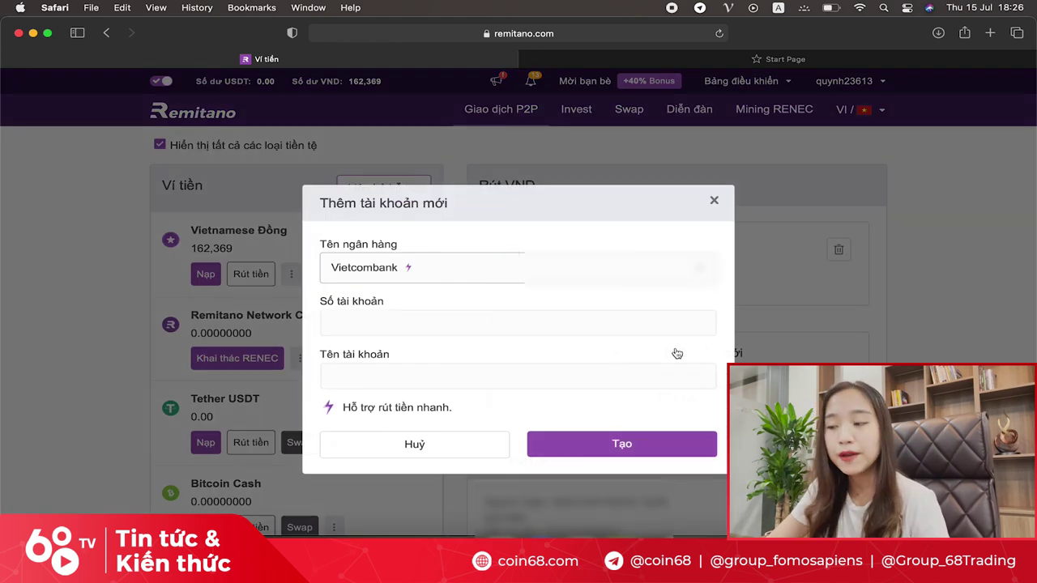
click(511, 276)
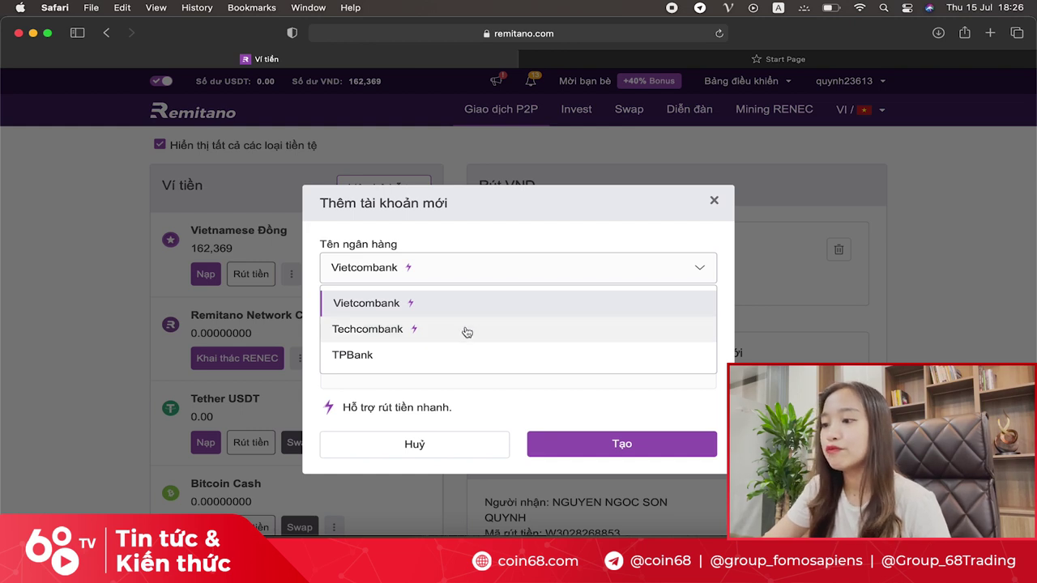
click(467, 331)
click(462, 311)
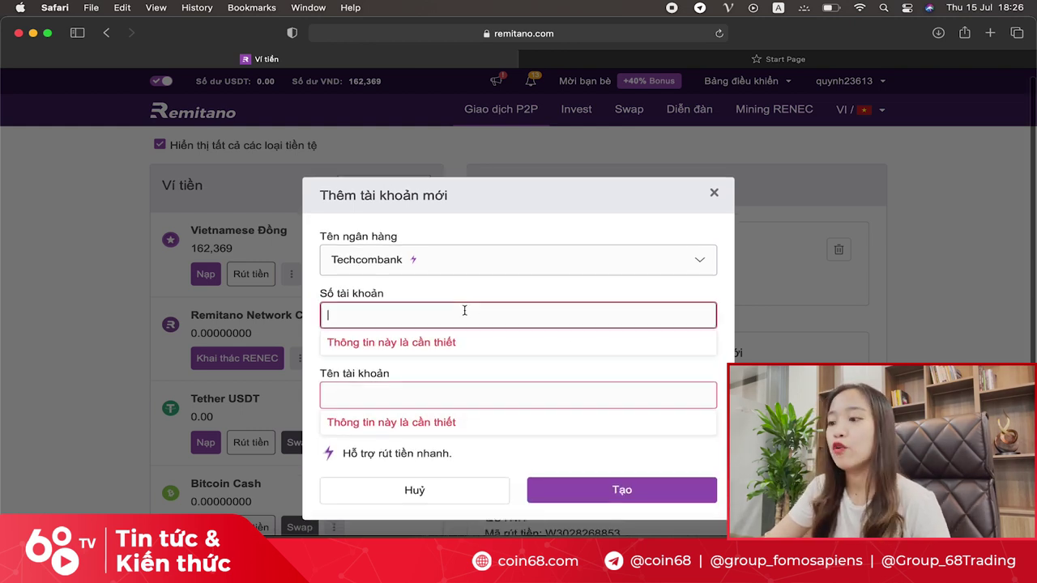
click(432, 401)
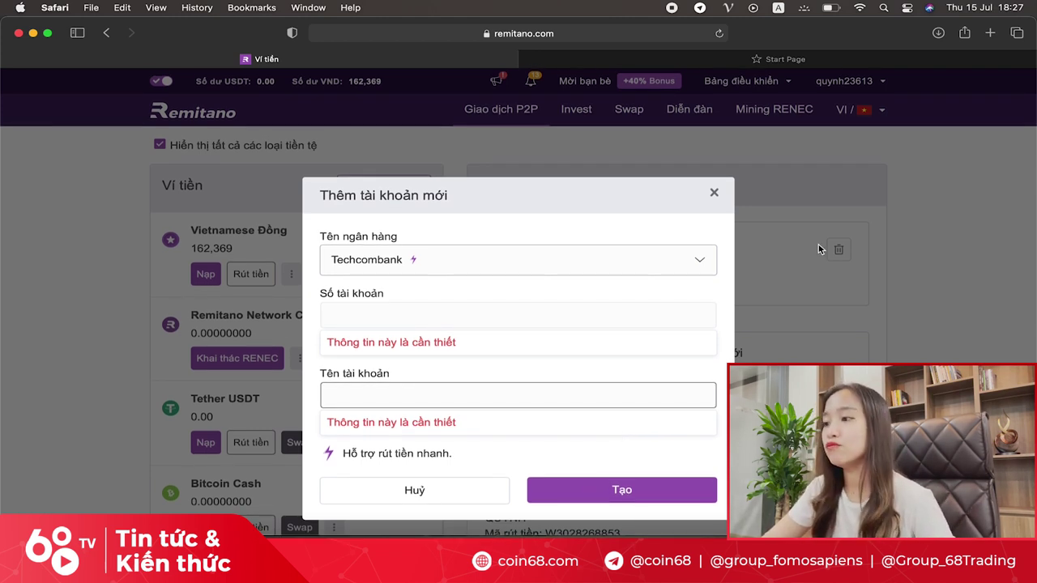
click(713, 193)
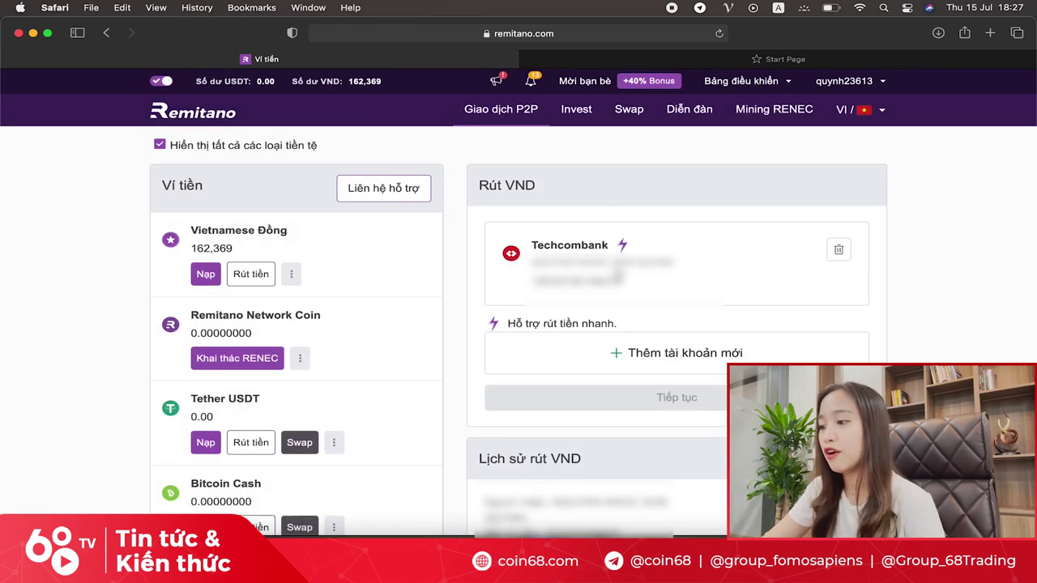
Step: Choose the saved Techcombank account as the withdrawal destination and continue
scroll(689, 346, down, 2)
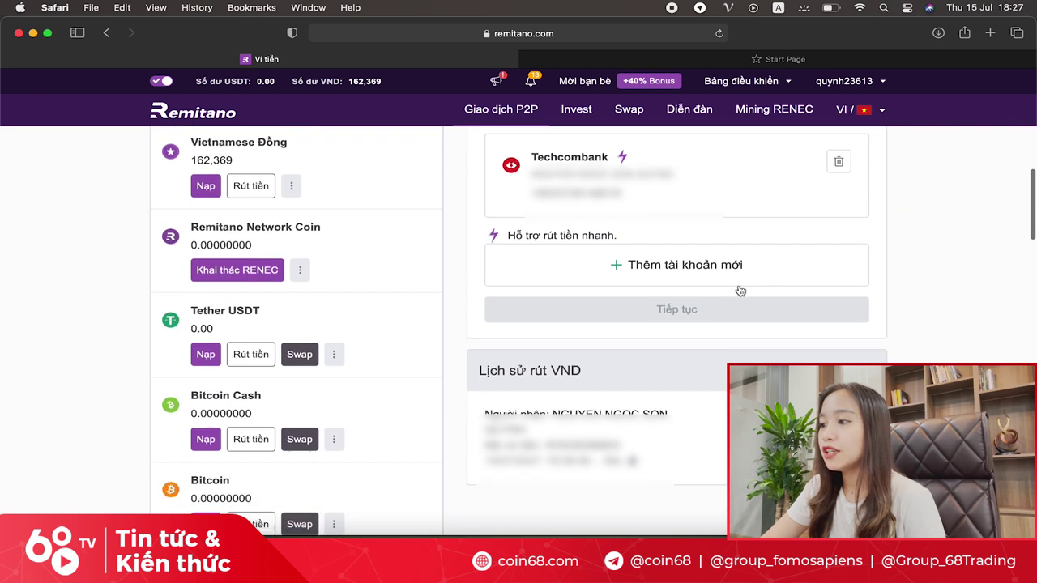
scroll(707, 227, up, 1)
click(693, 235)
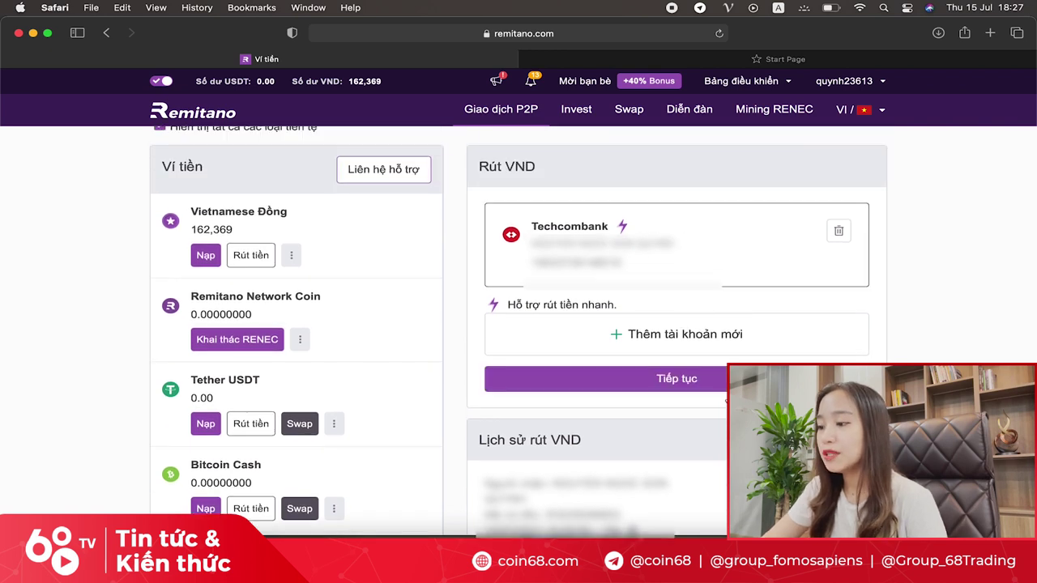
click(694, 381)
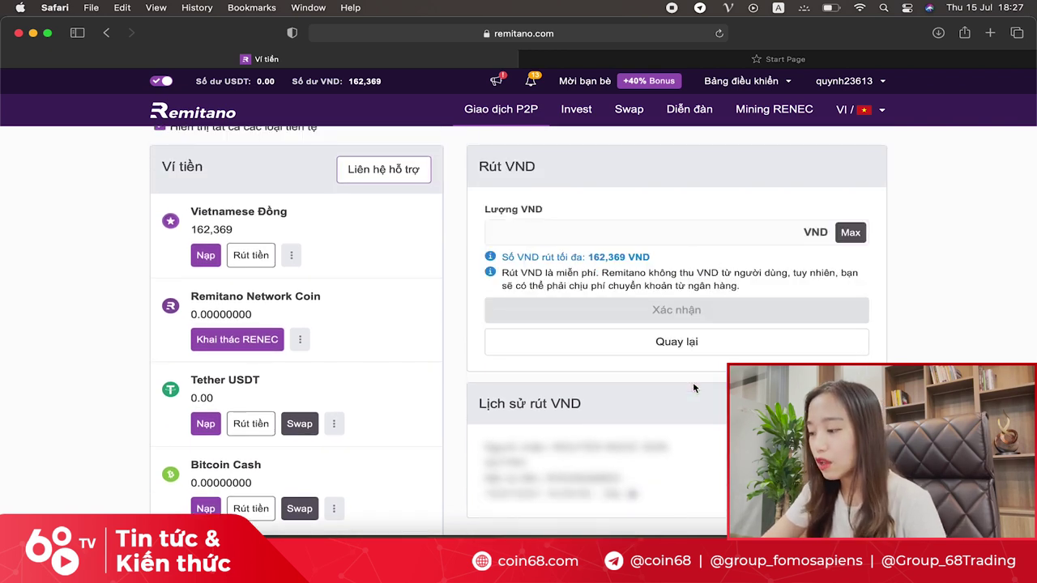
Step: Fill in the maximum 162,369 VND amount and review the withdrawal details
scroll(858, 397, down, 1)
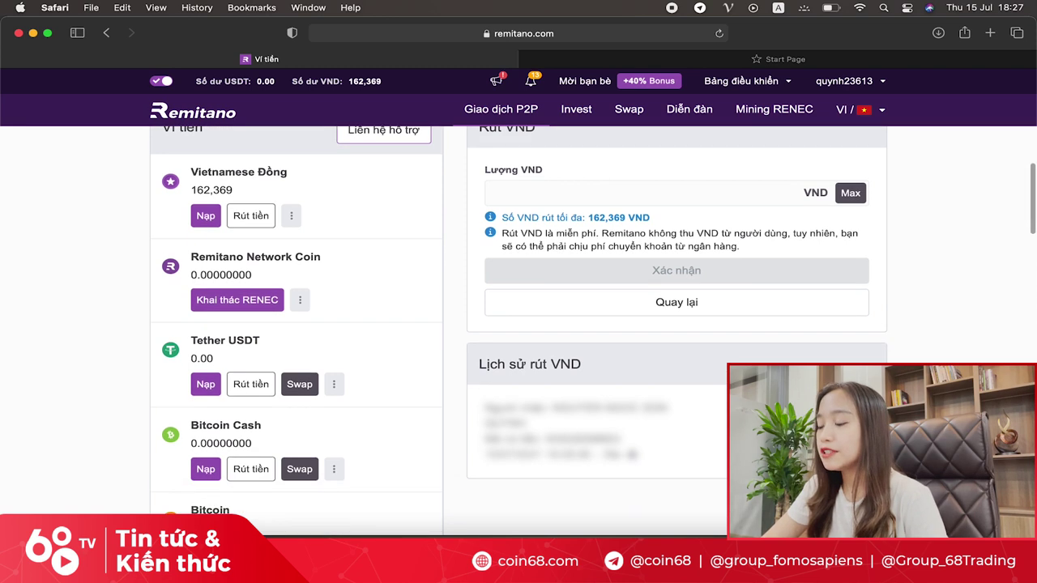
scroll(602, 219, up, 1)
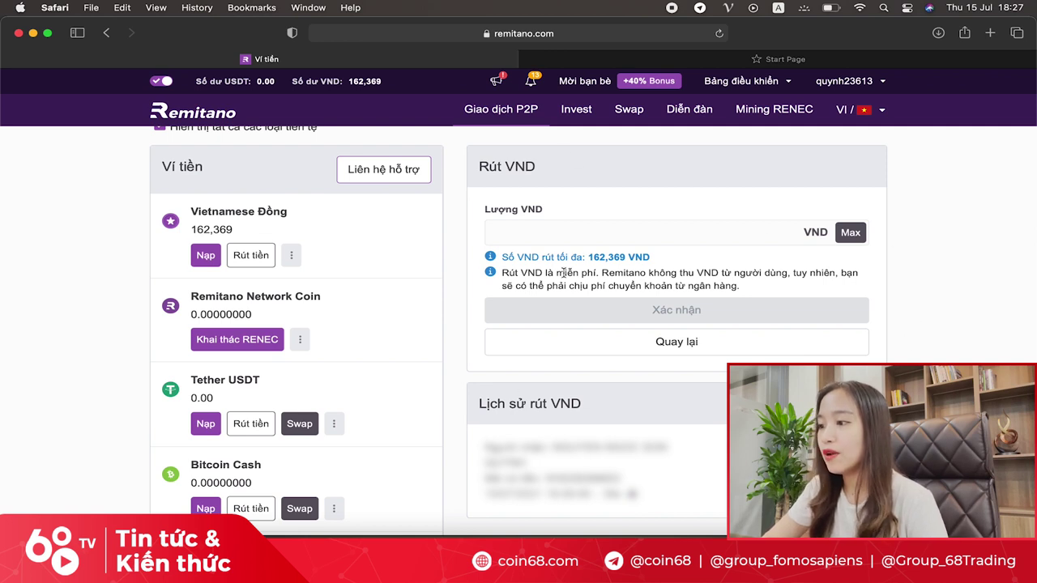
click(851, 233)
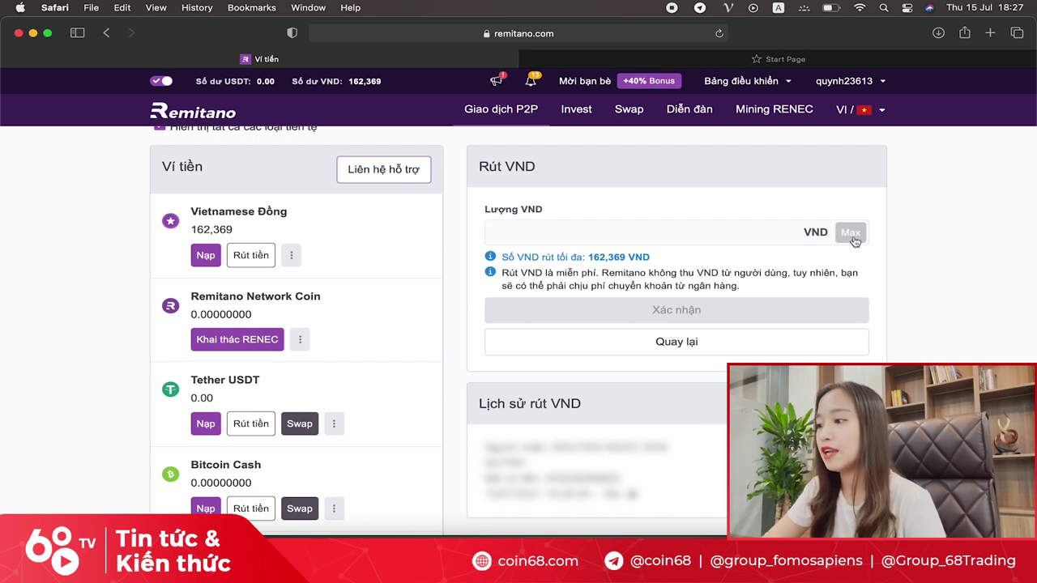
click(705, 312)
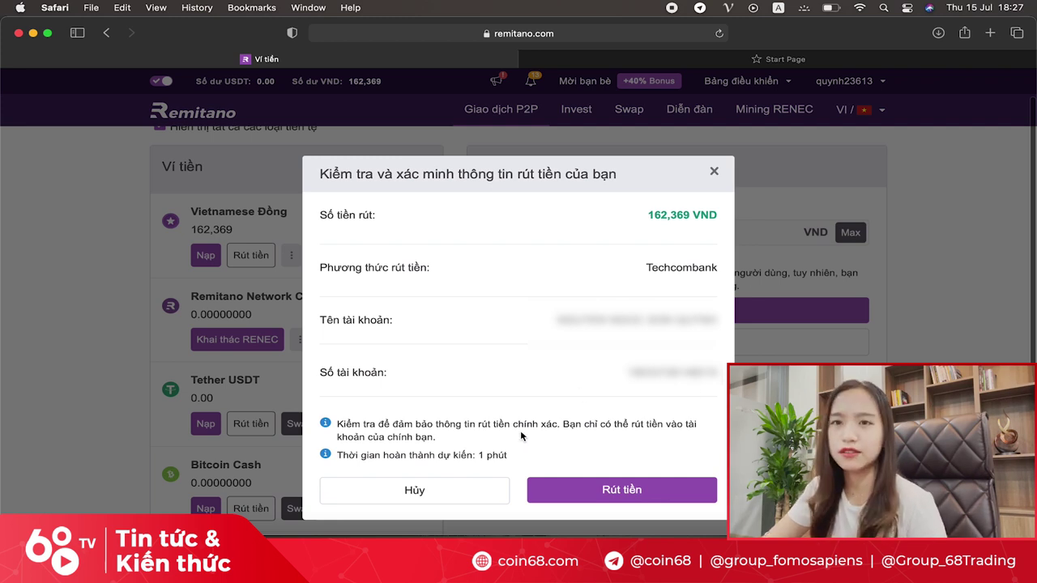
Step: Confirm the 162,369 VND withdrawal and submit it with the authenticator code
click(609, 496)
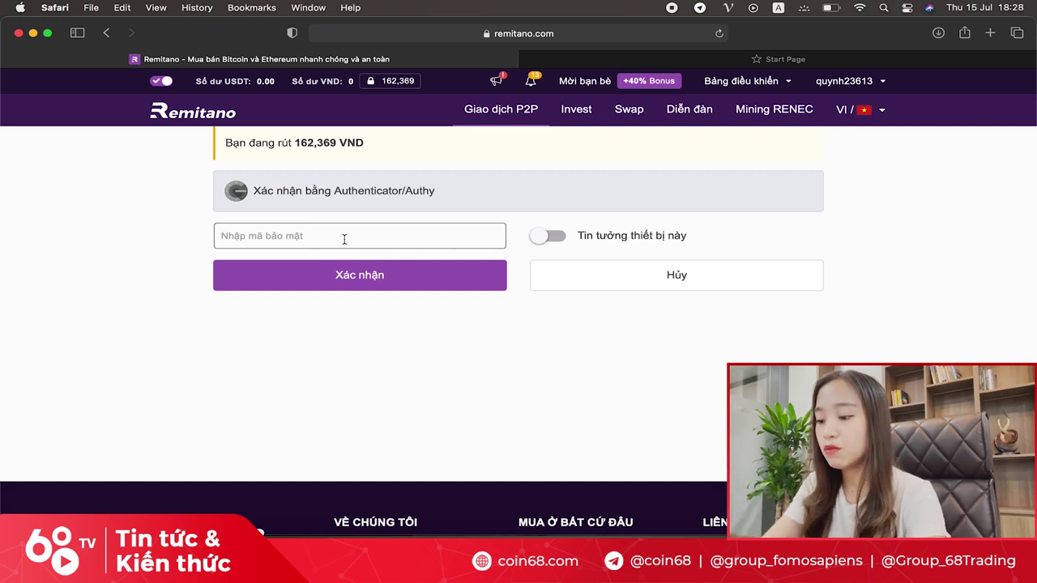
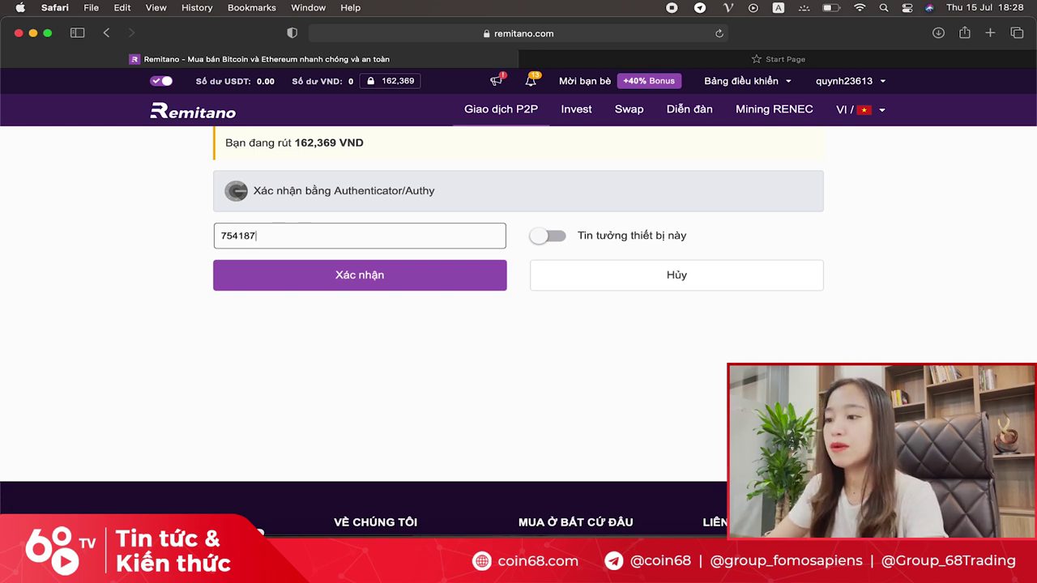
click(308, 285)
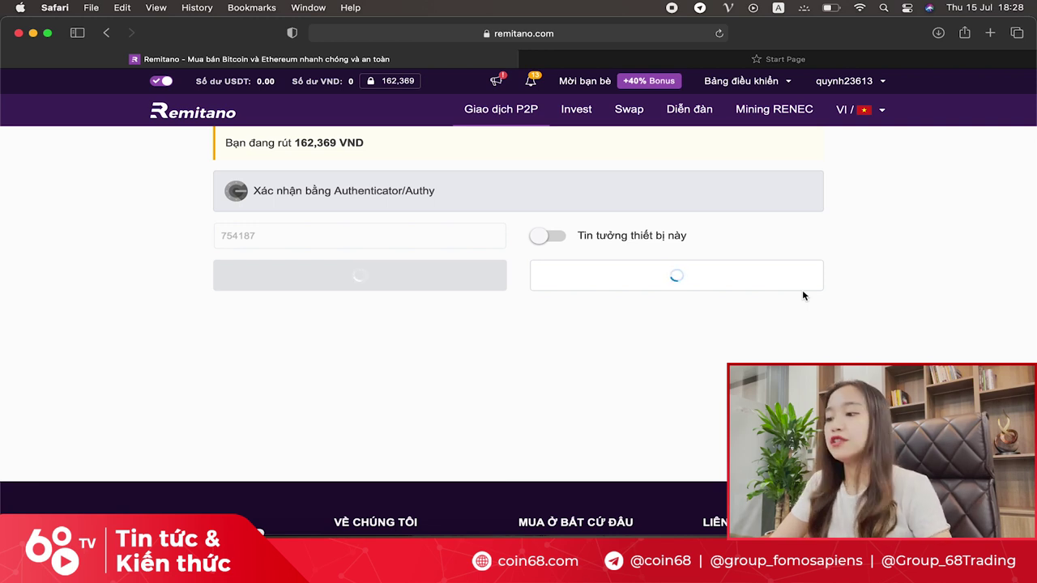
scroll(810, 341, down, 10)
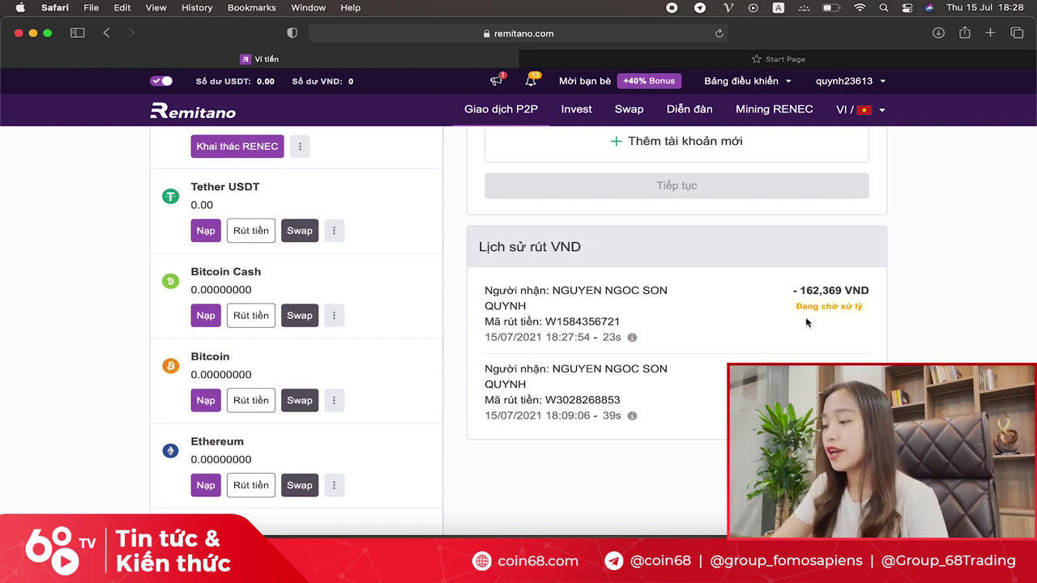
Step: Check the pending withdrawal's processing time, dismiss the notice, and wait until delivered
drag(797, 307, 865, 309)
click(865, 308)
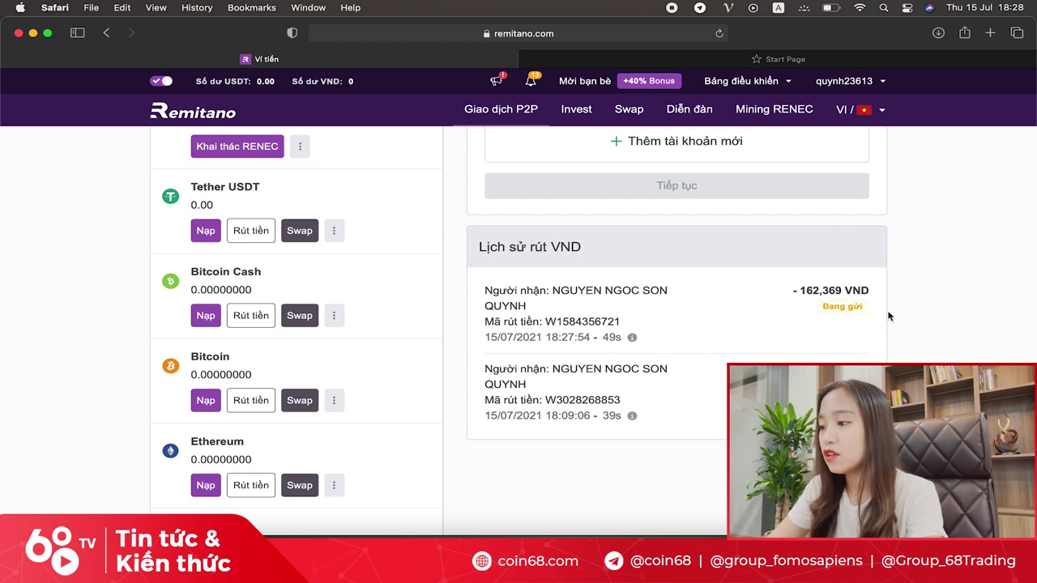
click(632, 338)
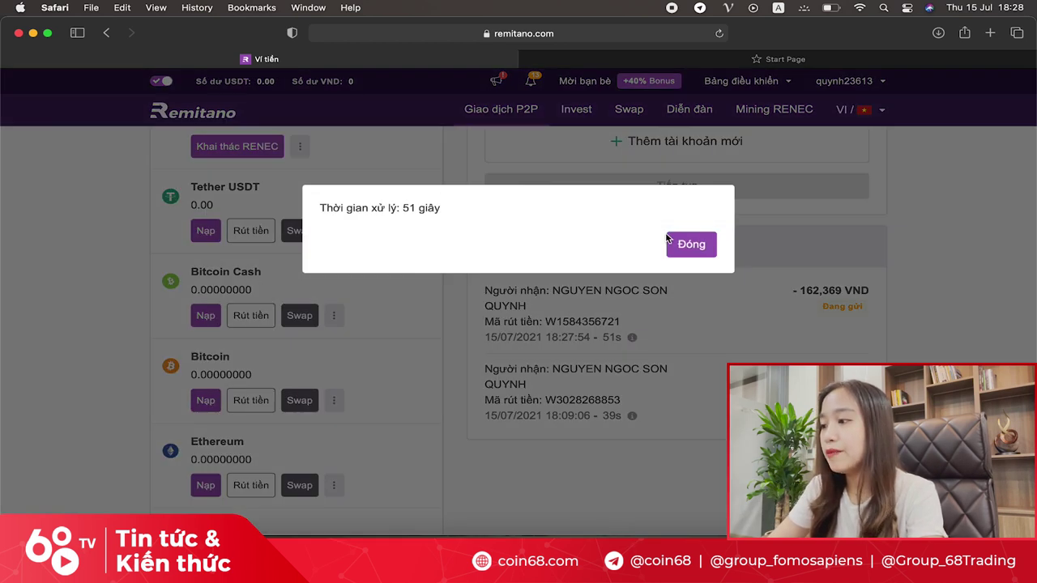
click(692, 244)
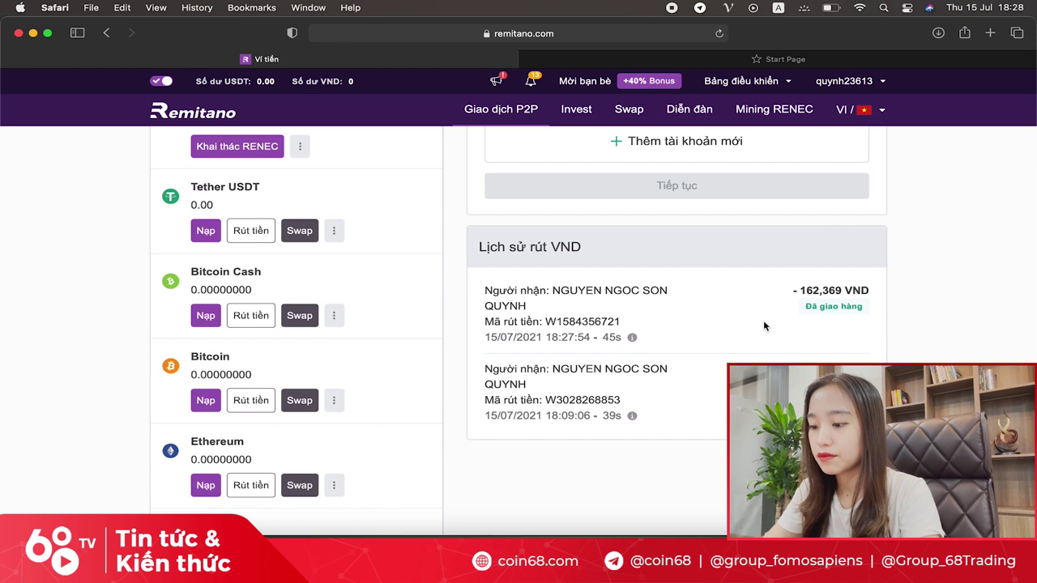
scroll(763, 324, up, 2)
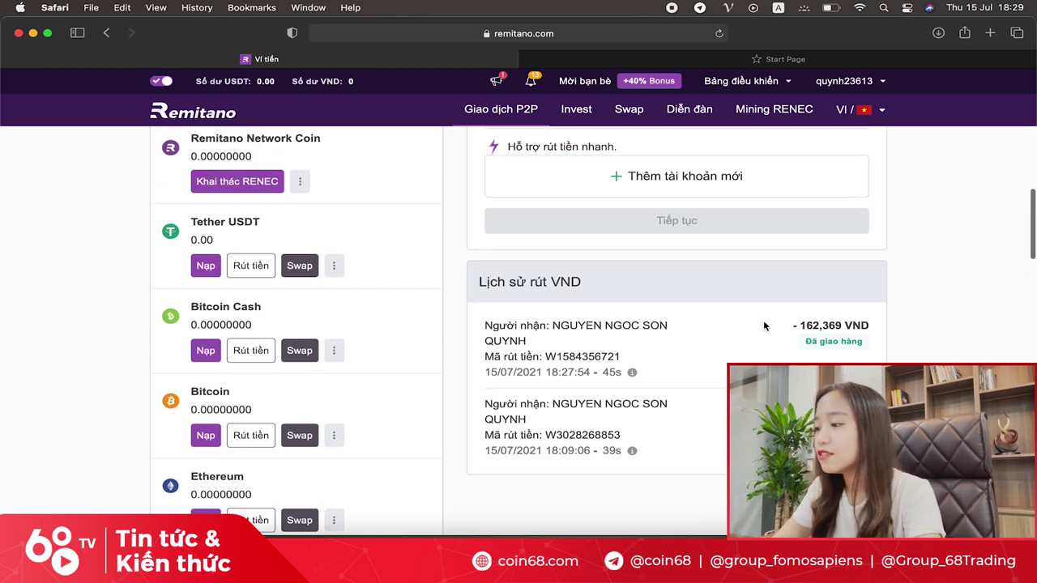
scroll(868, 346, down, 1)
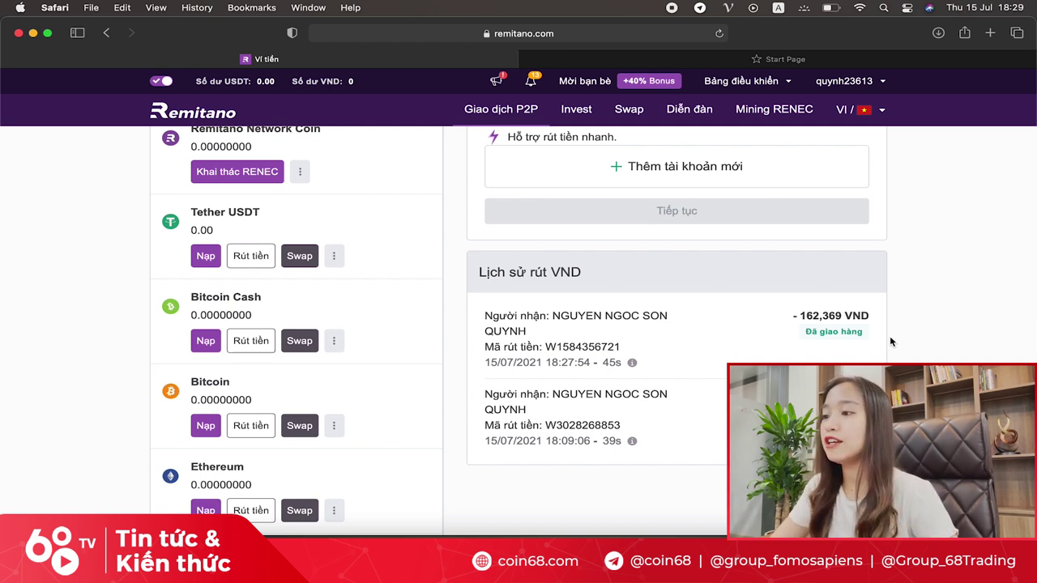
scroll(931, 342, up, 1)
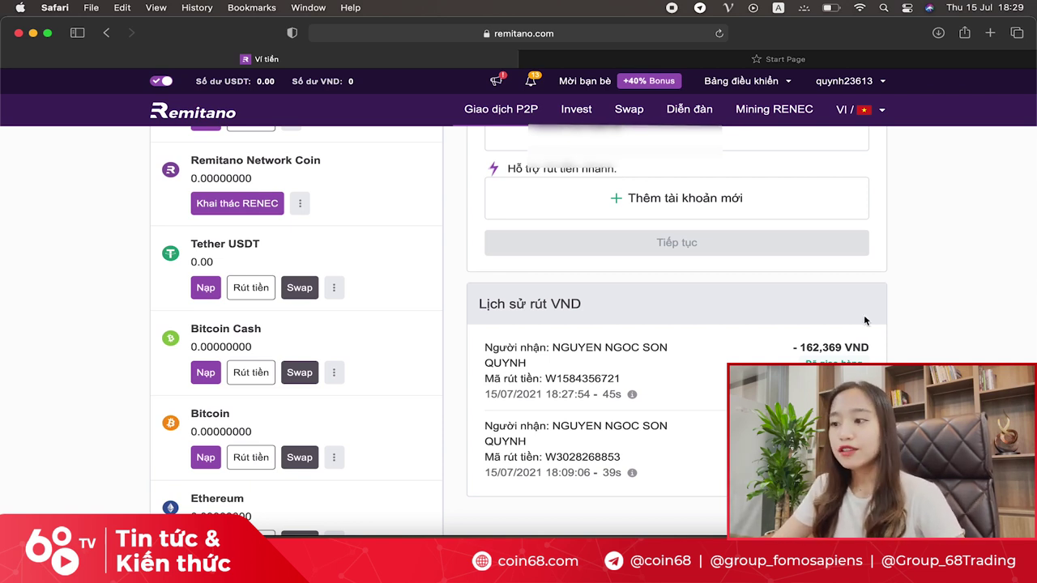
scroll(863, 319, up, 5)
scroll(864, 320, up, 3)
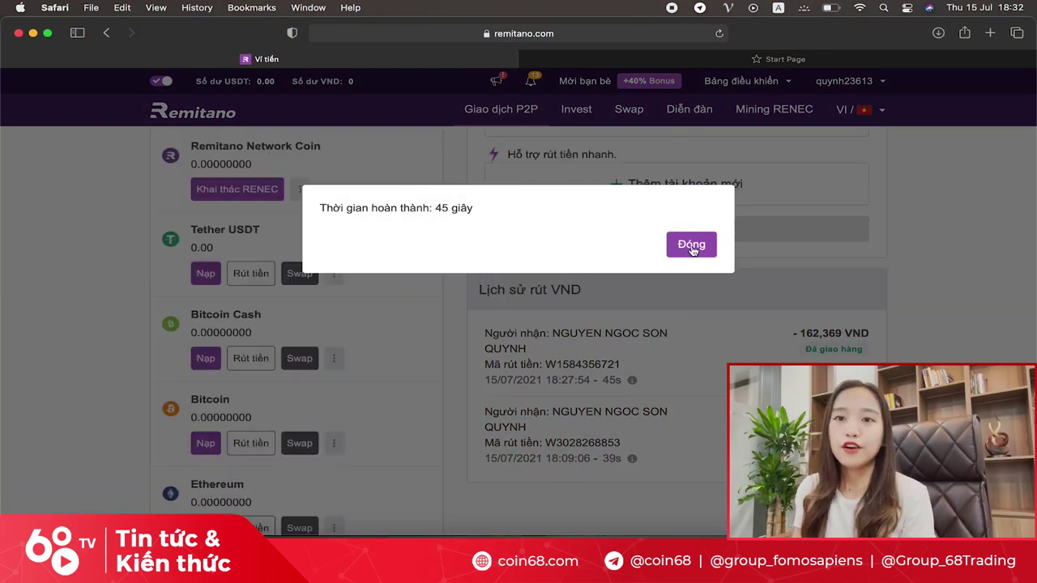
click(691, 246)
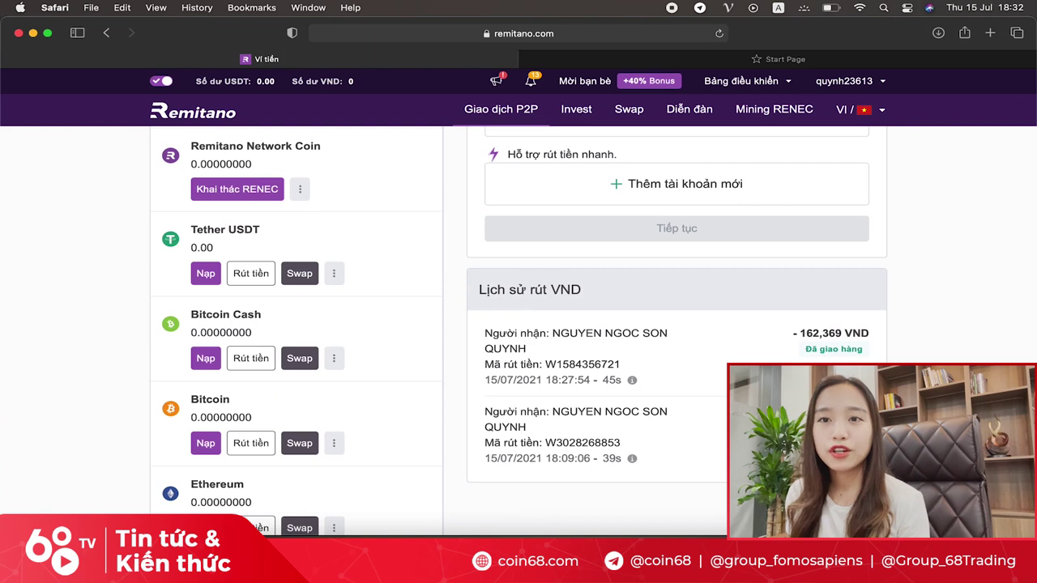
scroll(693, 250, down, 1)
scroll(661, 452, down, 1)
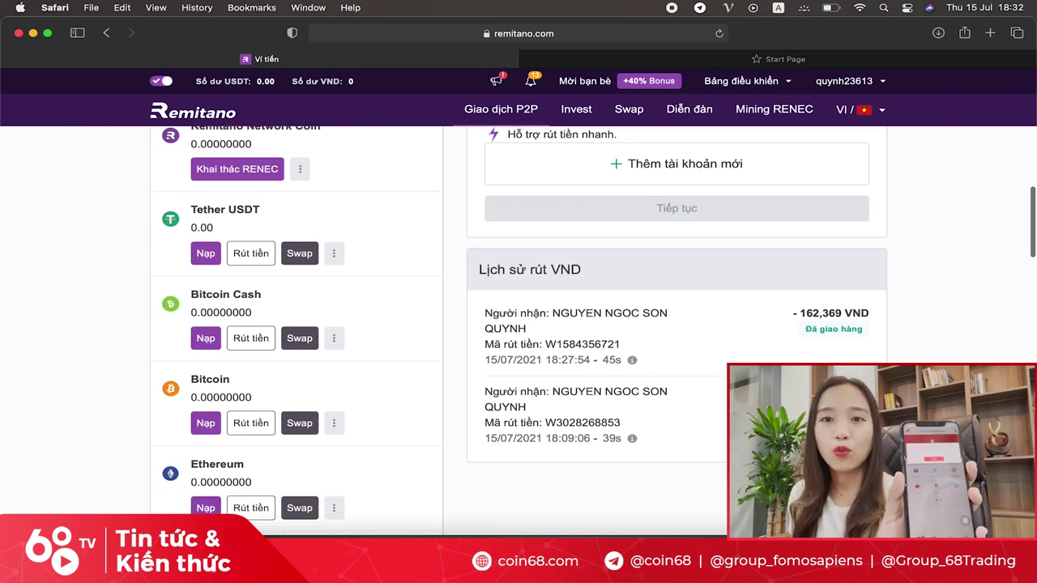